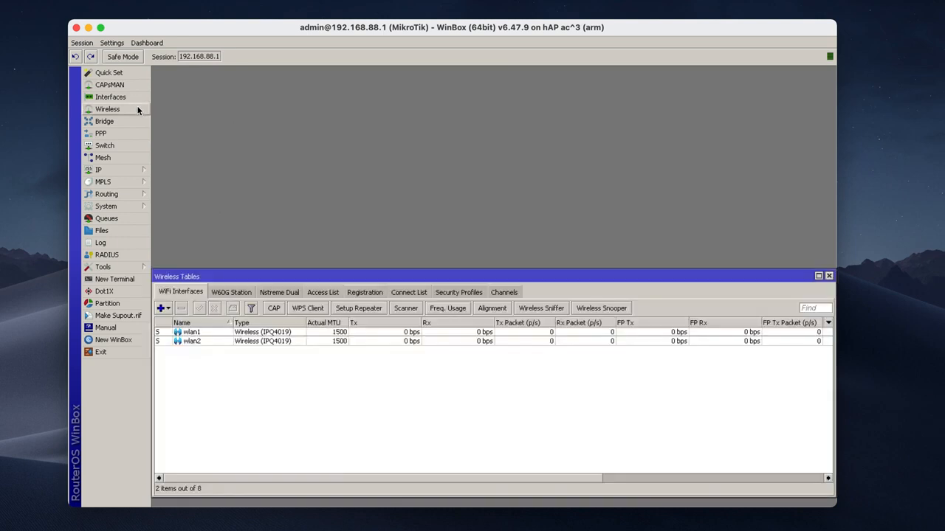
pyautogui.click(199, 333)
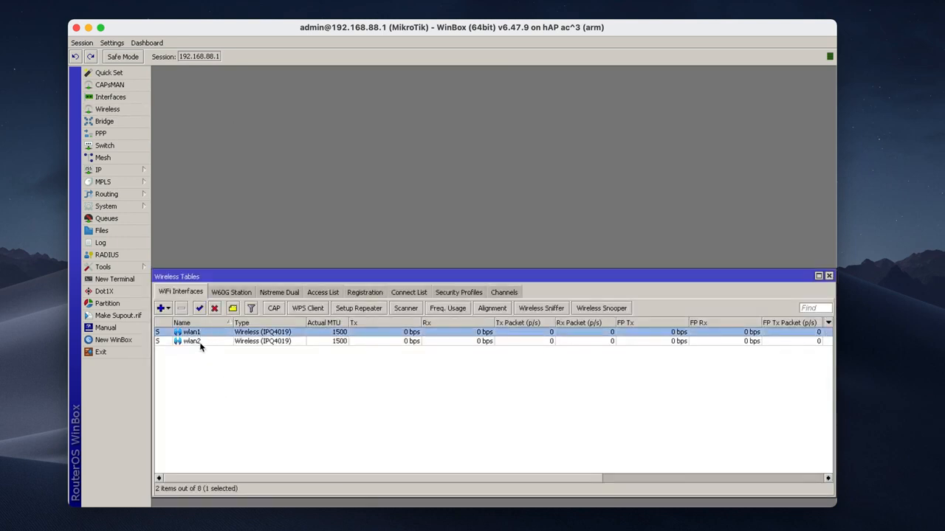
pyautogui.click(199, 341)
pyautogui.click(204, 333)
pyautogui.click(205, 341)
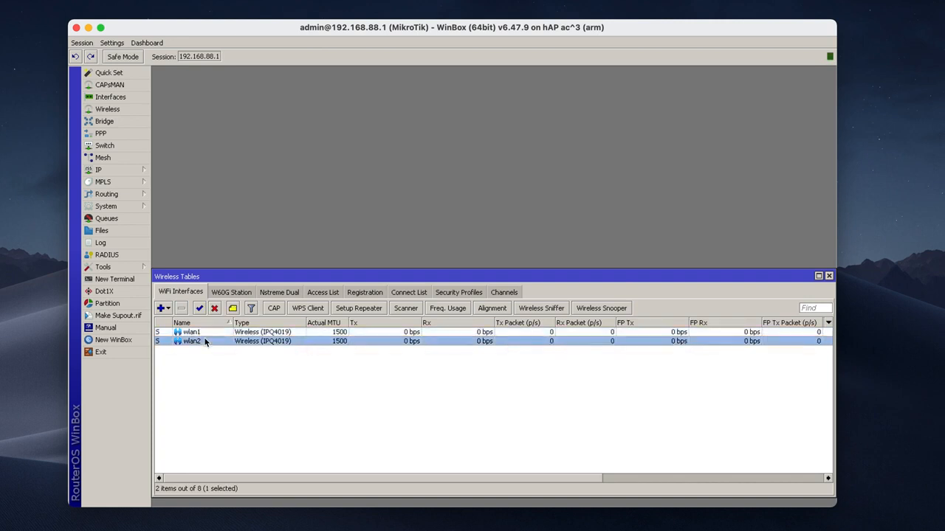
pyautogui.click(217, 360)
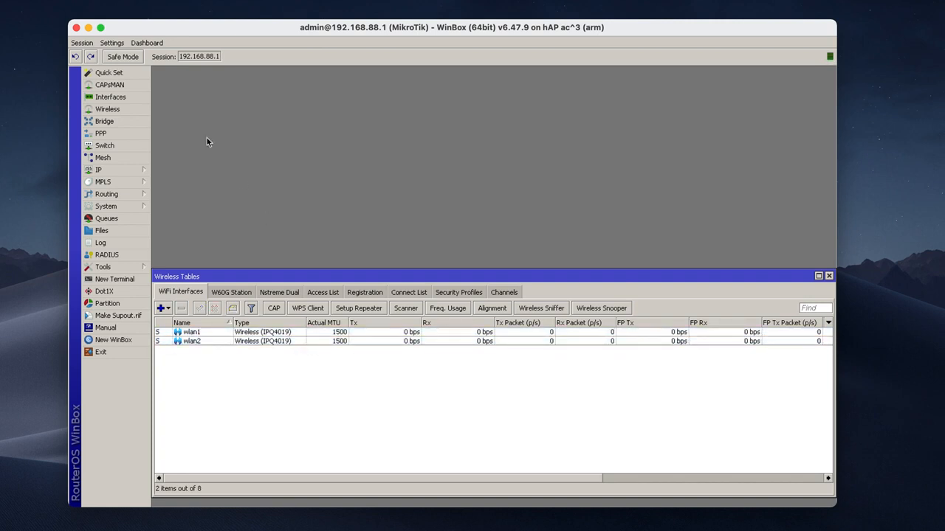
# Enable the CAPsMAN manager on the router.
pyautogui.click(136, 84)
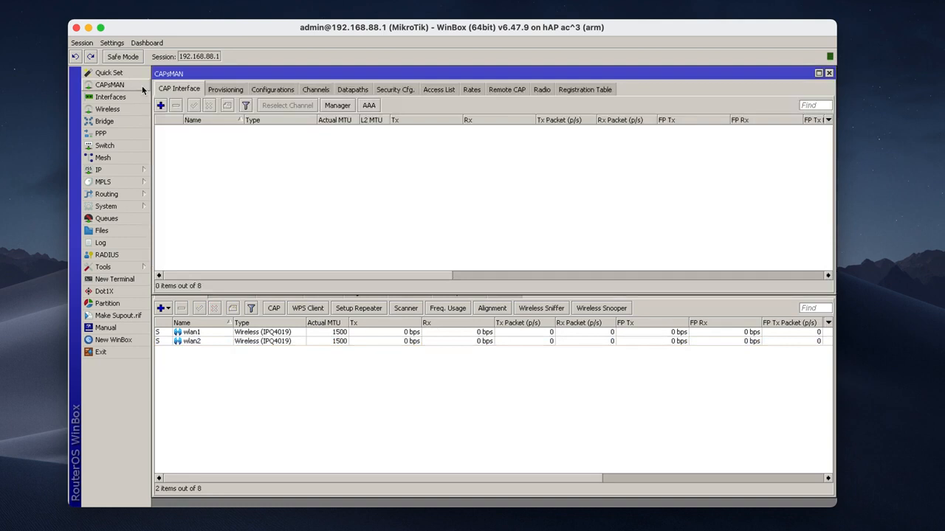
pyautogui.click(336, 105)
pyautogui.click(468, 239)
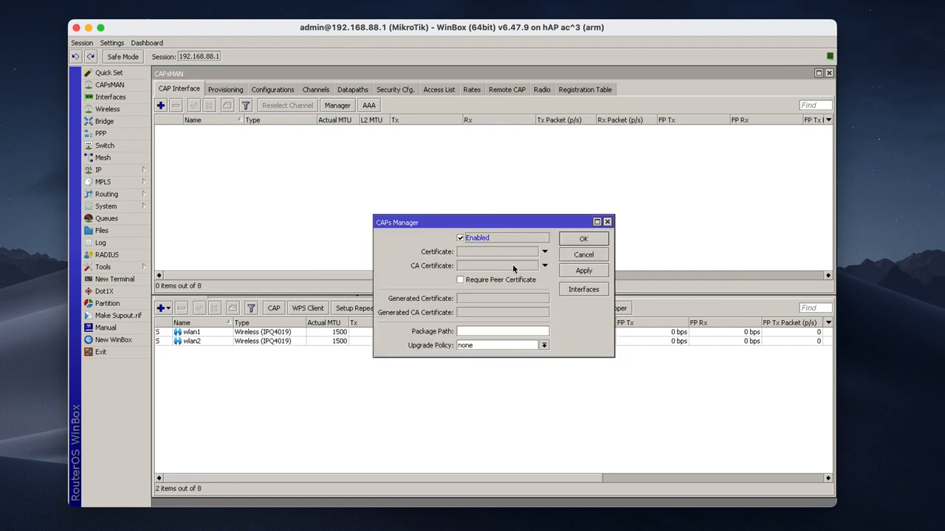
pyautogui.click(579, 243)
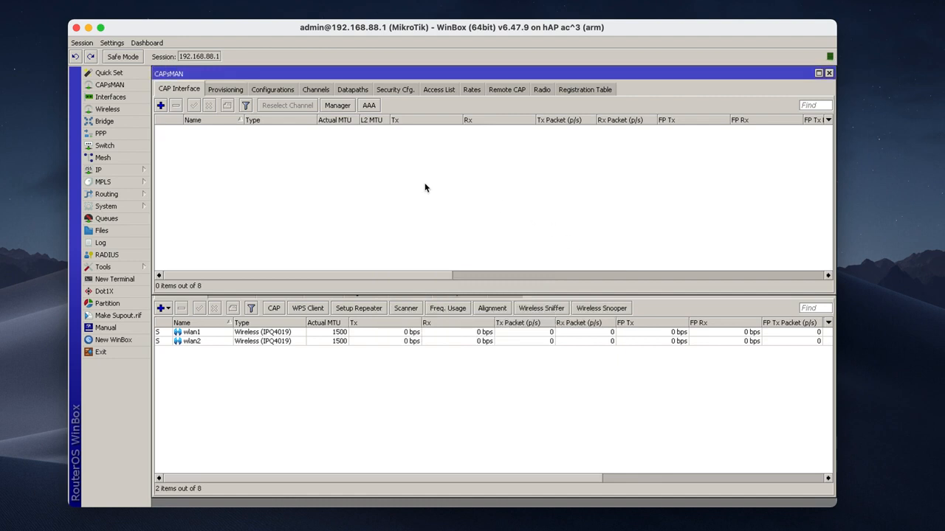
# Enable CAP mode for wlan1 and wlan2, keeping 127.0.0.1 as the CAPsMAN address.
pyautogui.click(316, 384)
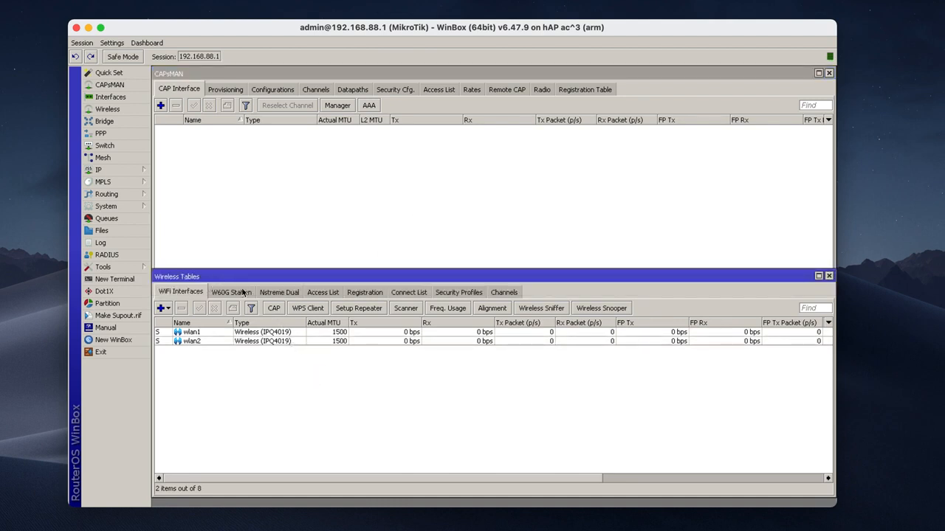
pyautogui.click(274, 308)
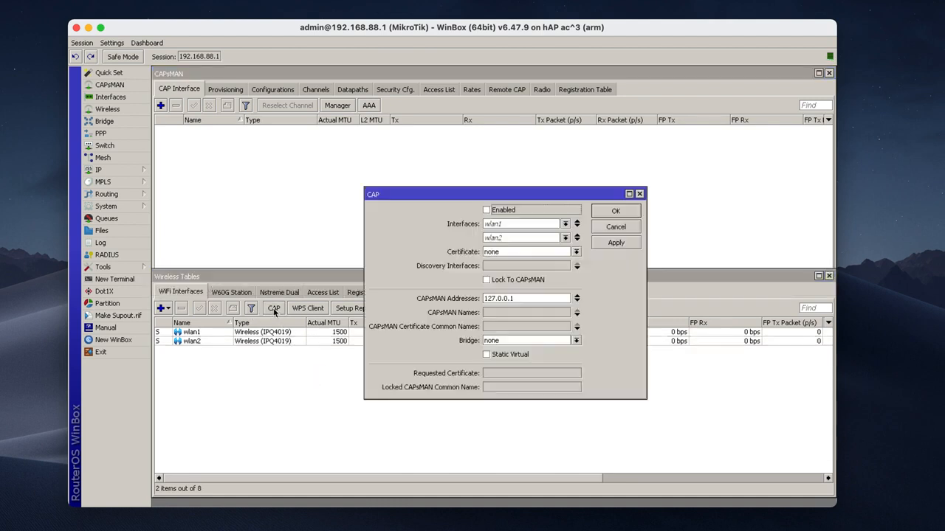
pyautogui.click(458, 197)
pyautogui.moveTo(544, 294); pyautogui.dragTo(462, 296)
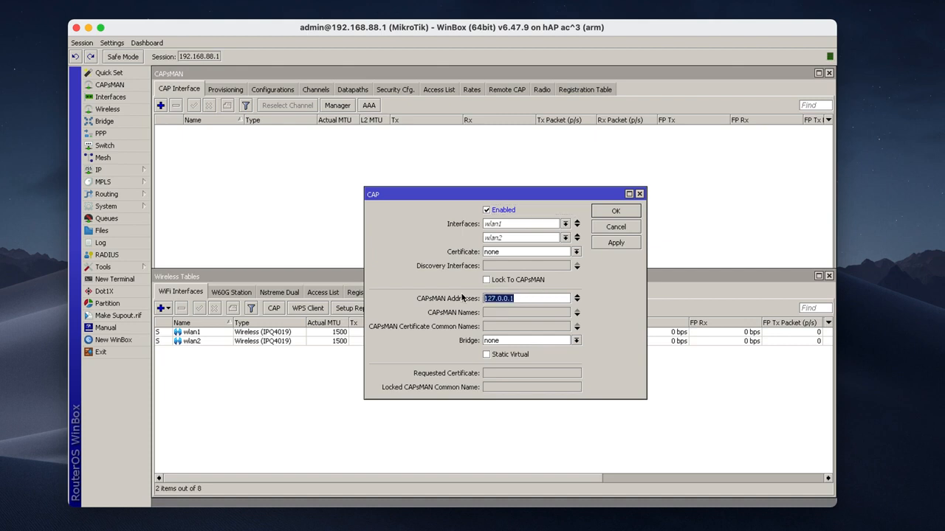
pyautogui.click(516, 297)
pyautogui.click(607, 214)
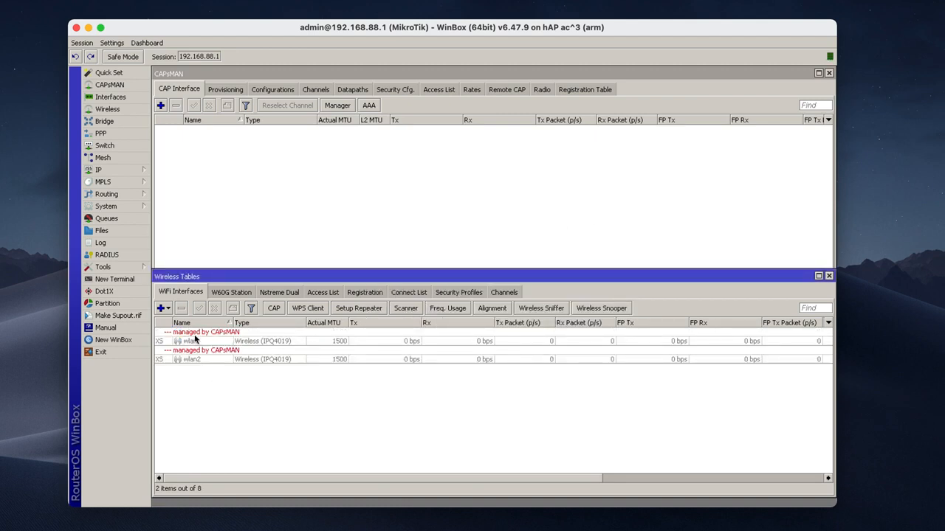
# Examine the wireless settings of the wlan1 interface and close them without changes.
pyautogui.click(236, 341)
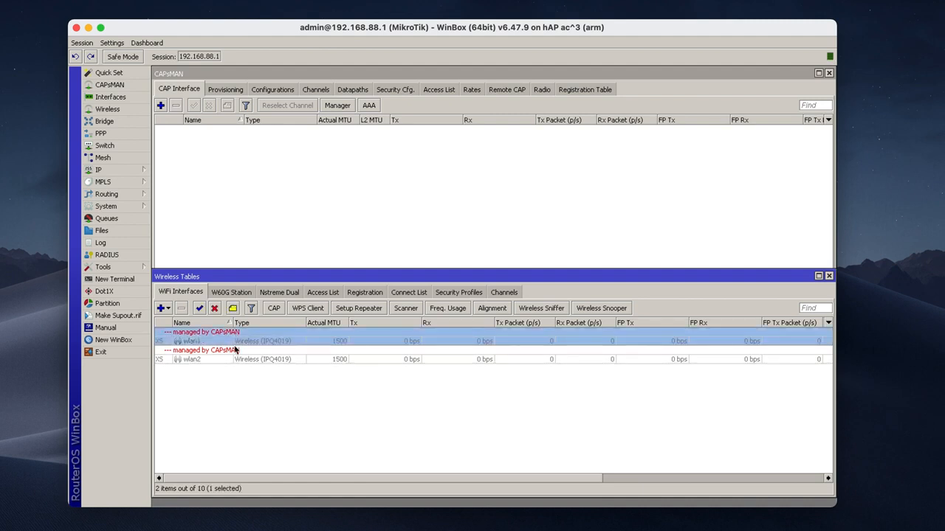
pyautogui.doubleClick(243, 337)
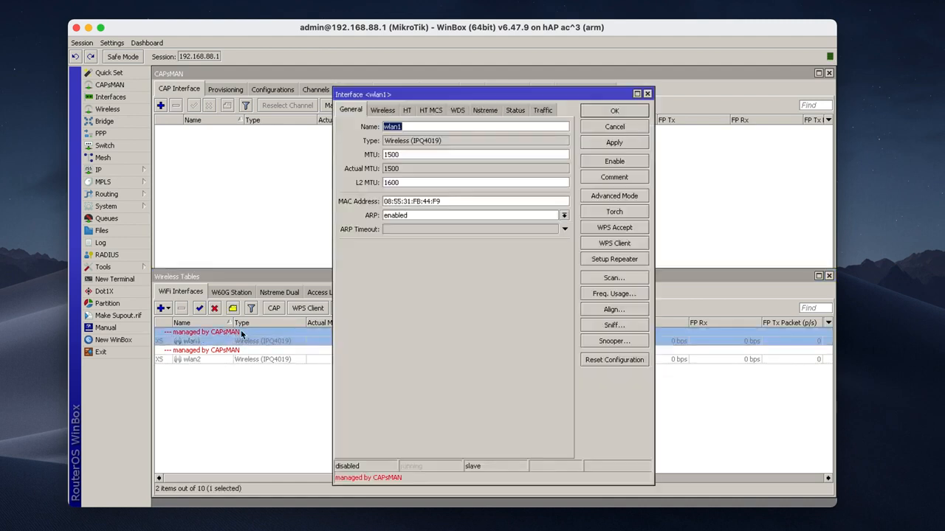
pyautogui.click(379, 110)
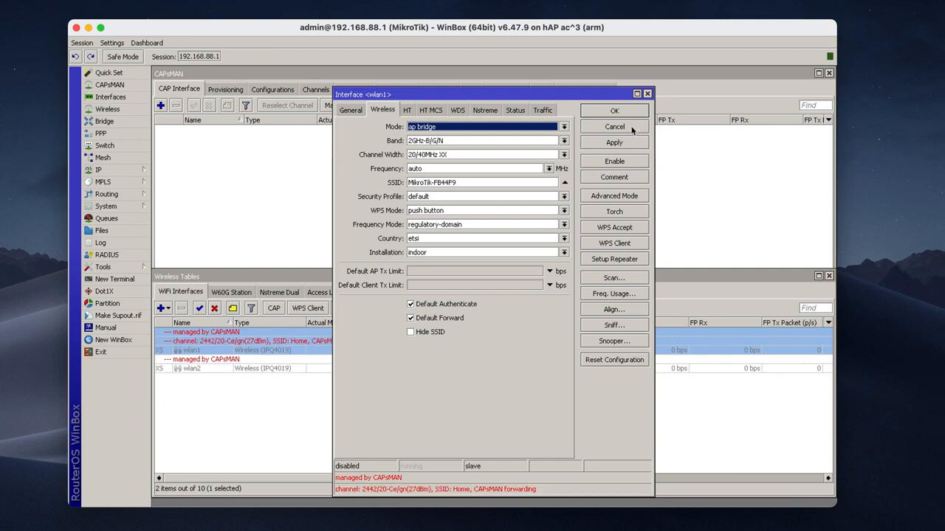
pyautogui.click(632, 130)
# Close the Wireless Tables window, leaving only the CAPsMAN window open.
pyautogui.click(273, 415)
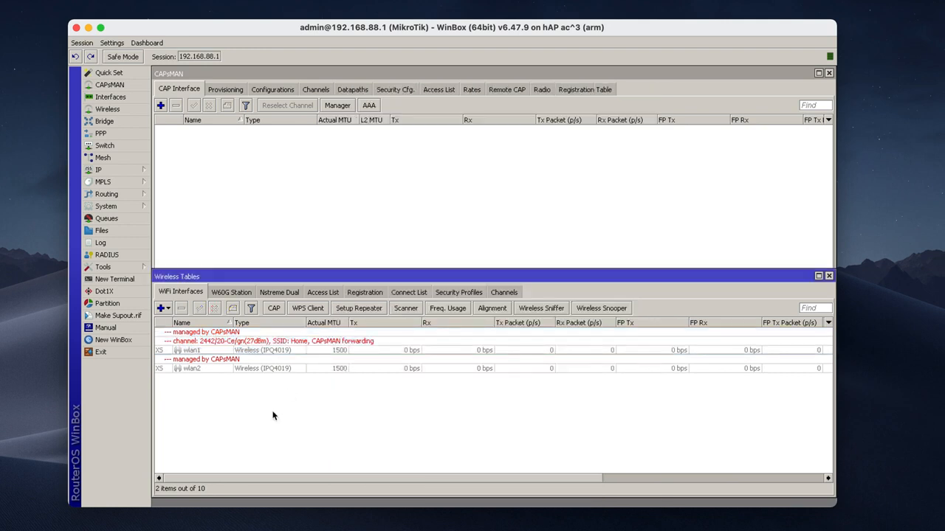
pyautogui.click(274, 225)
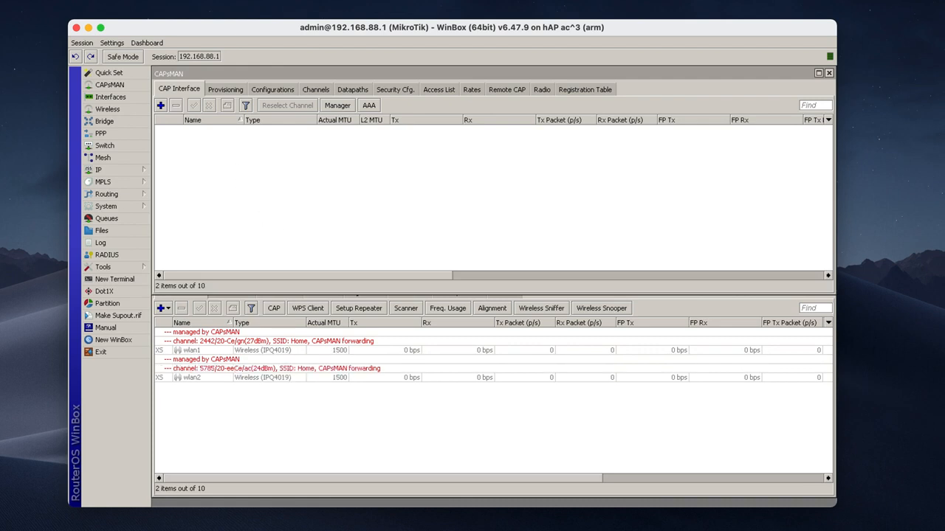
pyautogui.click(480, 453)
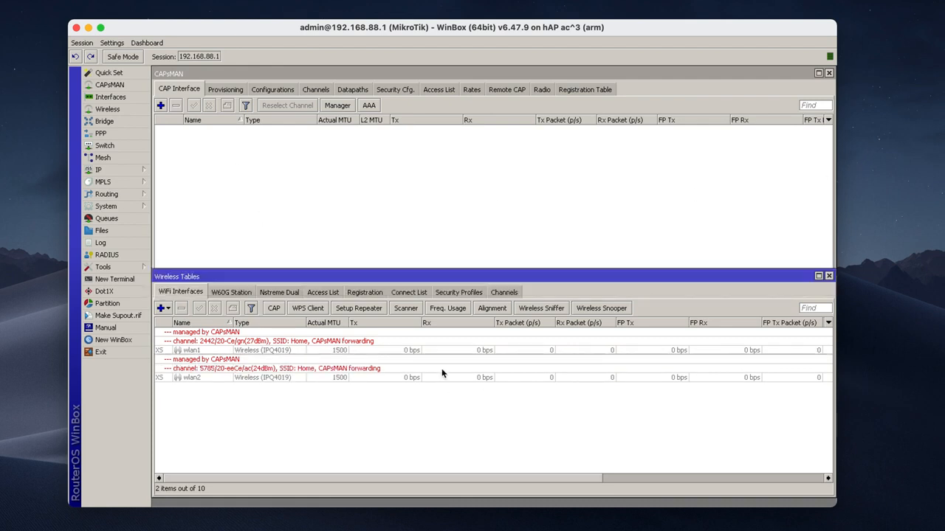
pyautogui.click(828, 277)
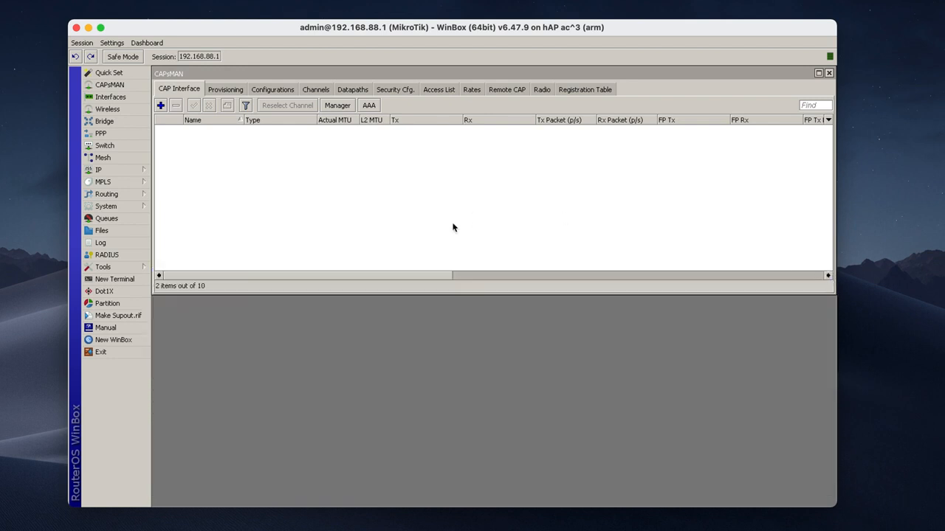
# Create a new CAPs configuration named cfg1 with mode ap and SSID Home.
pyautogui.click(204, 149)
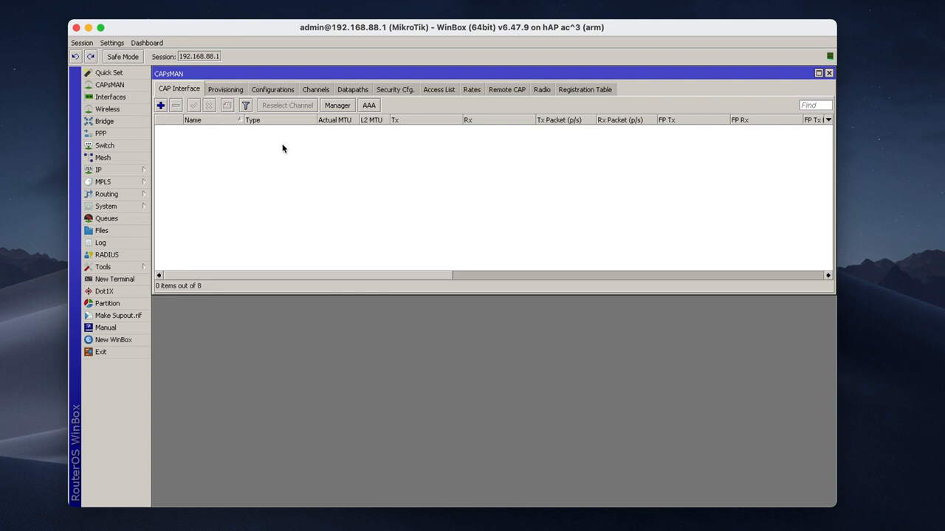
pyautogui.click(273, 89)
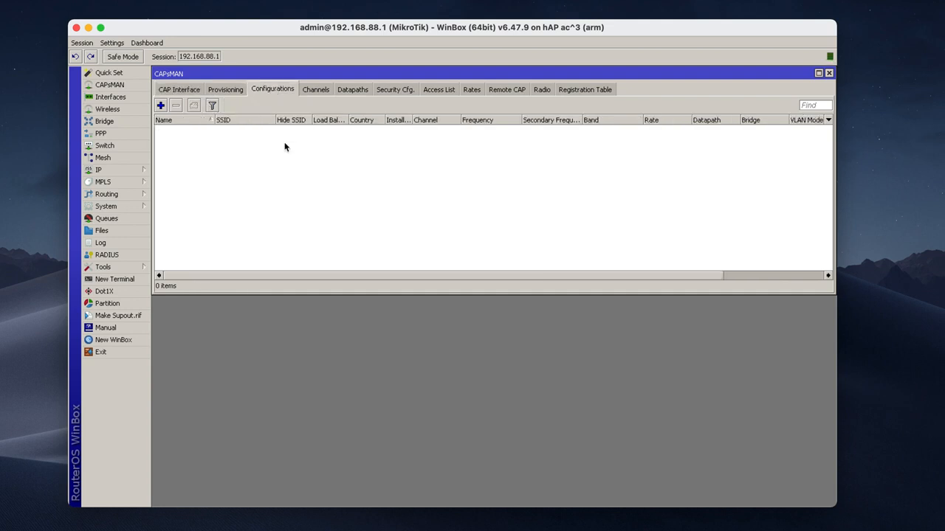
pyautogui.click(166, 105)
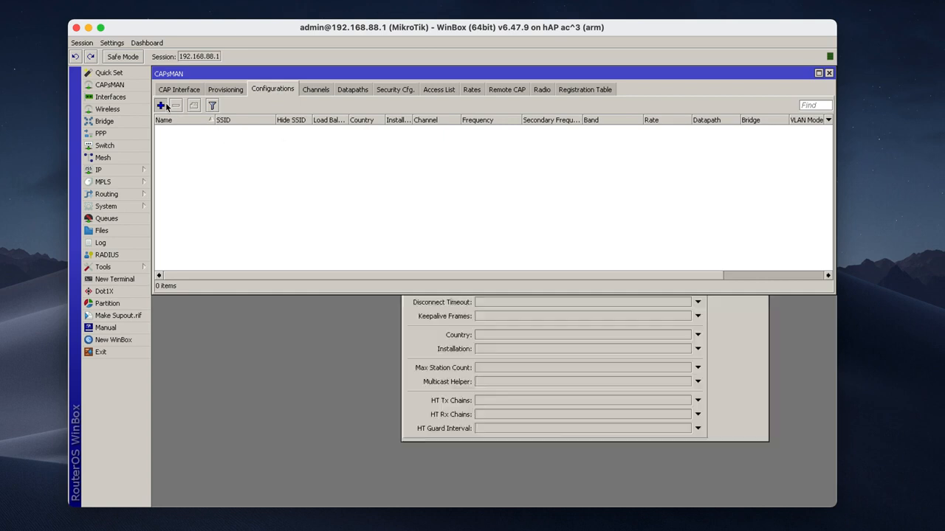
pyautogui.moveTo(503, 141); pyautogui.dragTo(439, 83)
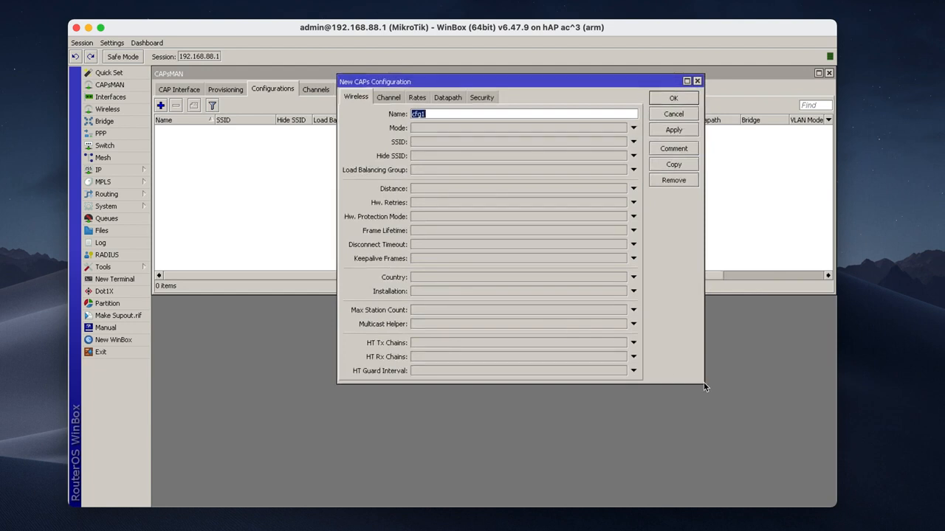
pyautogui.moveTo(703, 382); pyautogui.dragTo(705, 437)
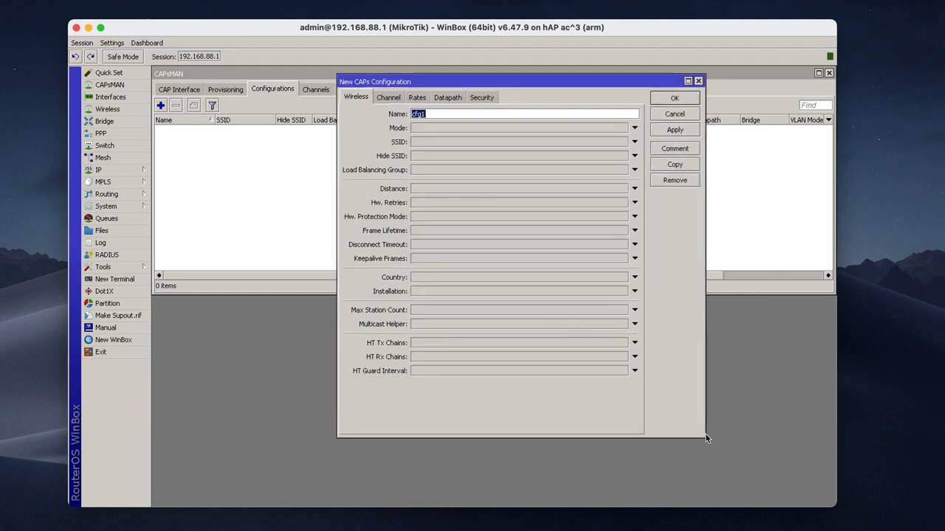
pyautogui.click(440, 129)
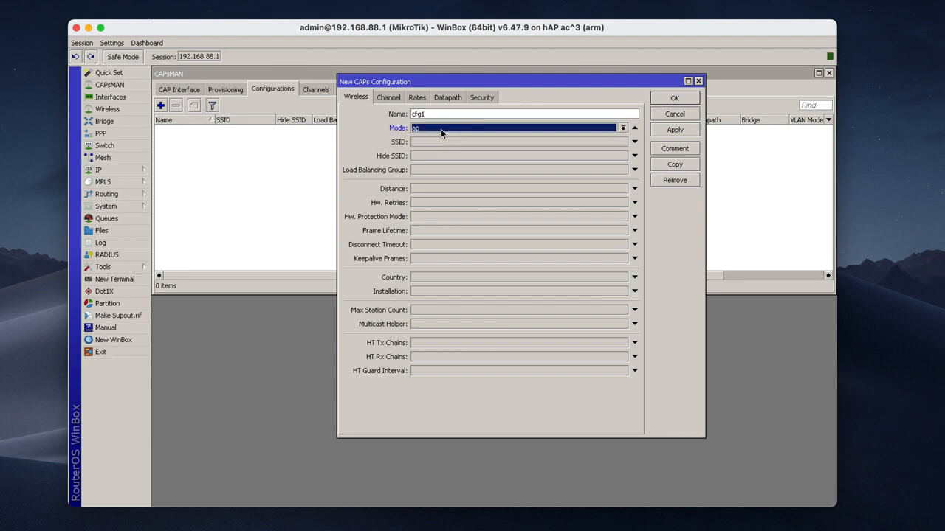
pyautogui.click(437, 142)
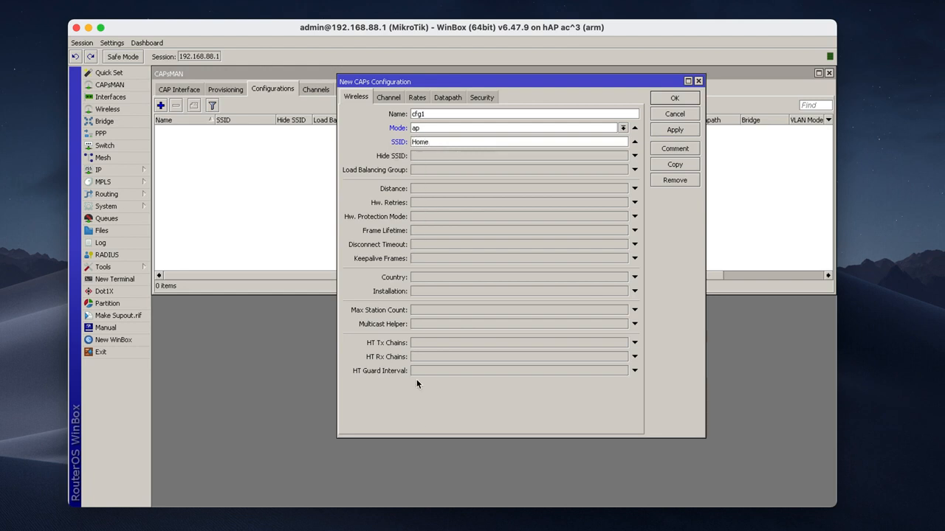
# Set the configuration's country to latvia, its installation to indoor and its distance to indoors.
pyautogui.click(434, 276)
pyautogui.click(443, 277)
pyautogui.scroll(-20, 467, 350)
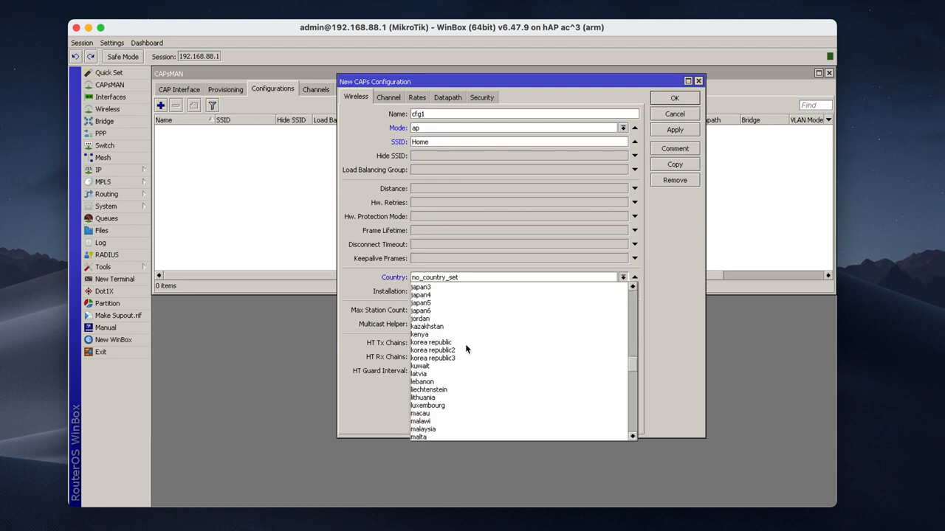
pyautogui.click(446, 343)
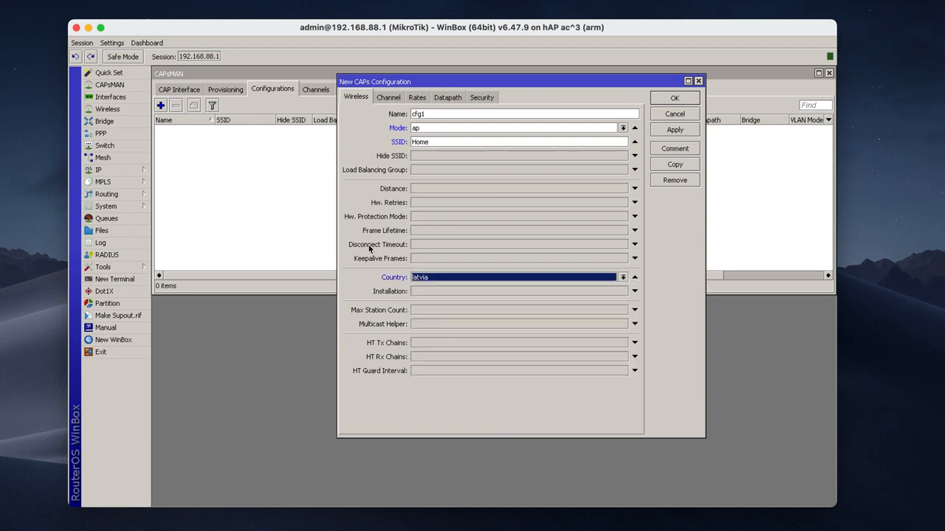
pyautogui.click(433, 293)
pyautogui.click(434, 293)
pyautogui.click(433, 310)
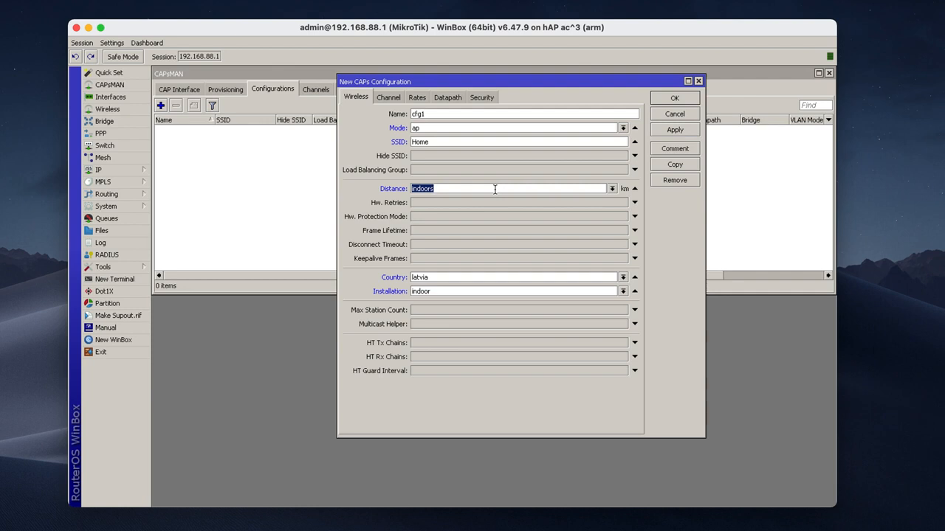
# Look through the configuration's channel, rates and datapath settings and open its security settings.
pyautogui.click(383, 98)
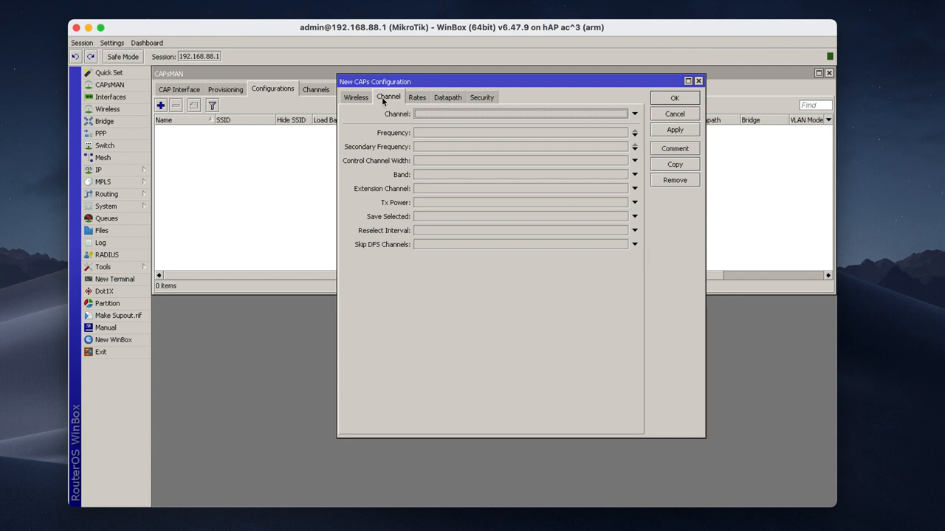
pyautogui.click(417, 101)
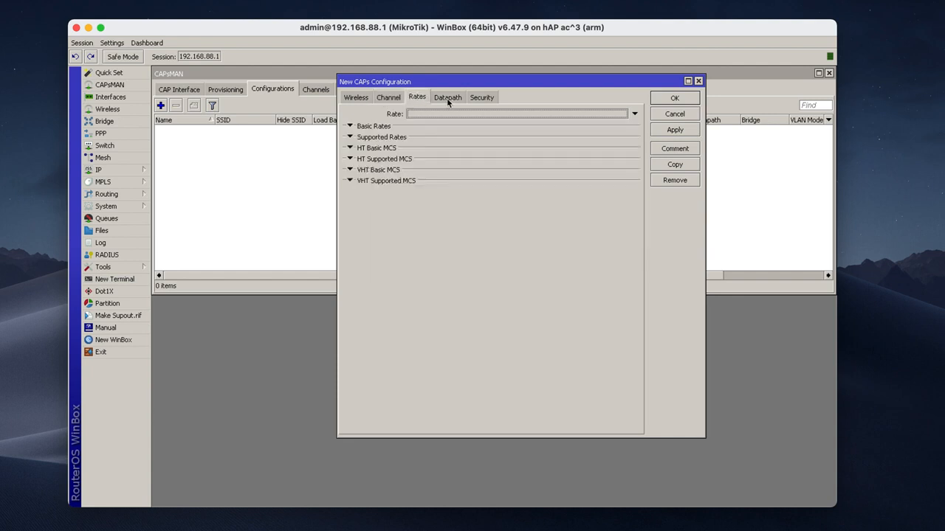
pyautogui.click(447, 98)
pyautogui.click(480, 98)
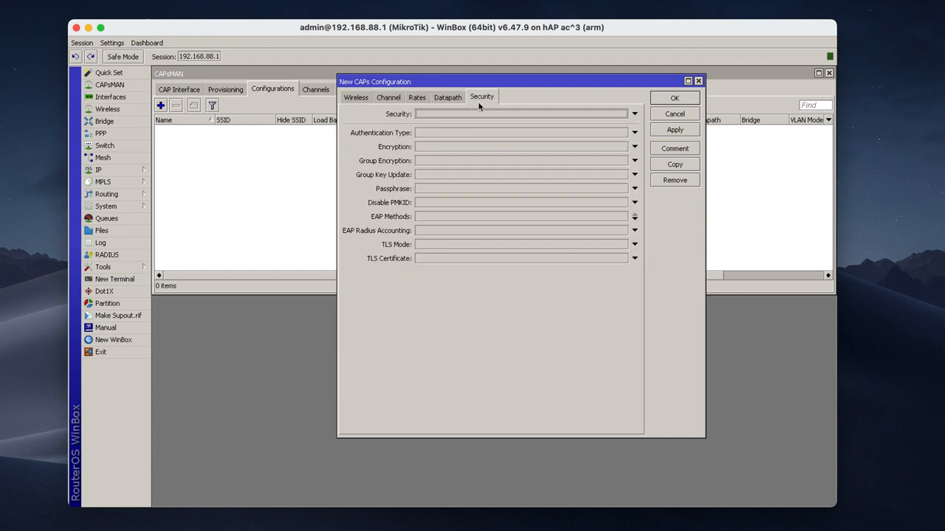
pyautogui.click(480, 113)
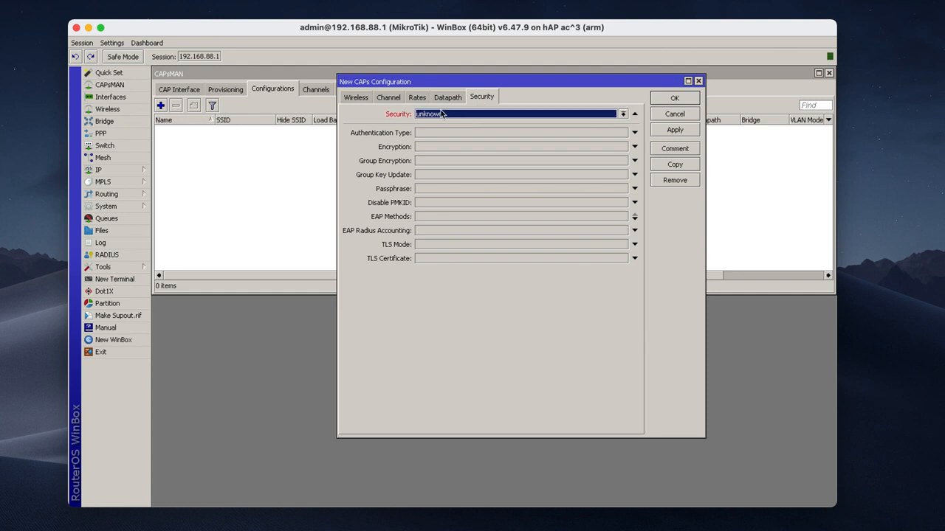
pyautogui.click(442, 114)
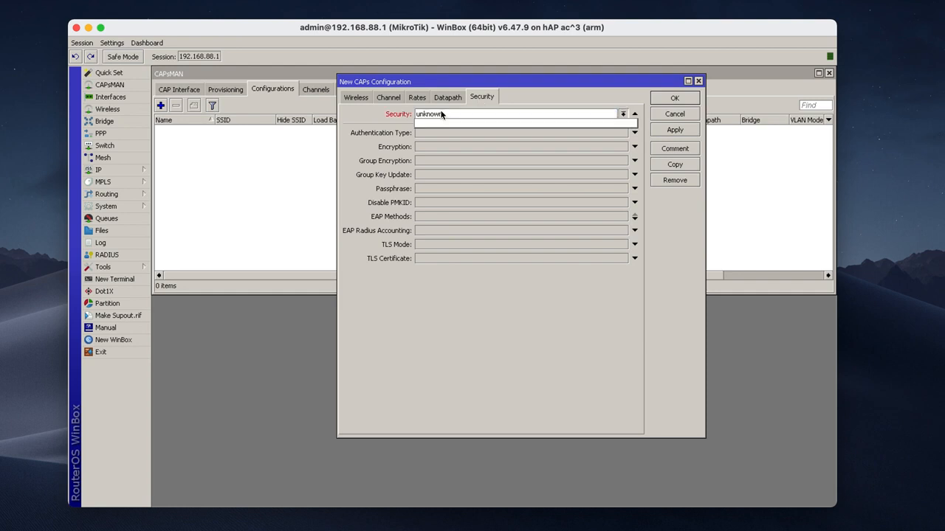
pyautogui.click(635, 114)
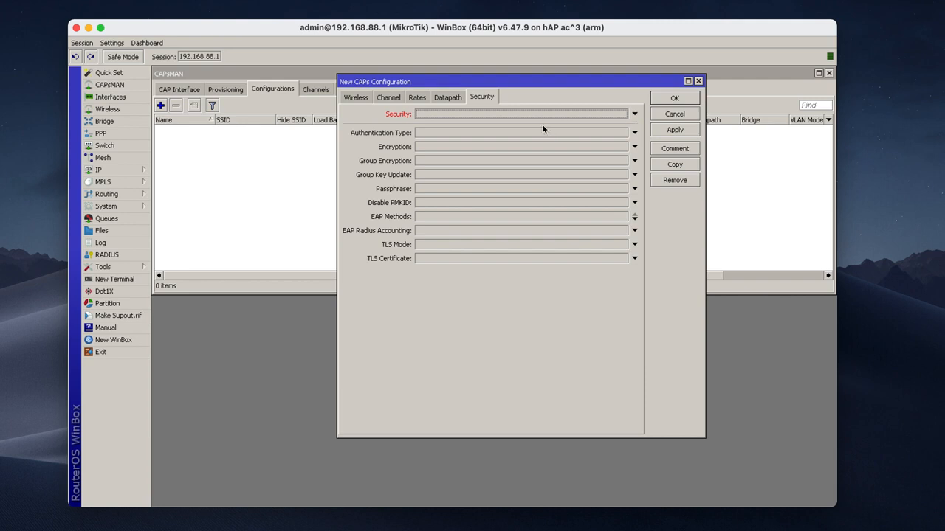
# Secure the configuration with WPA PSK and WPA2 PSK authentication, aes ccm encryption and a Wi-Fi passphrase, and save it.
pyautogui.click(506, 132)
pyautogui.click(435, 133)
pyautogui.click(474, 134)
pyautogui.click(460, 146)
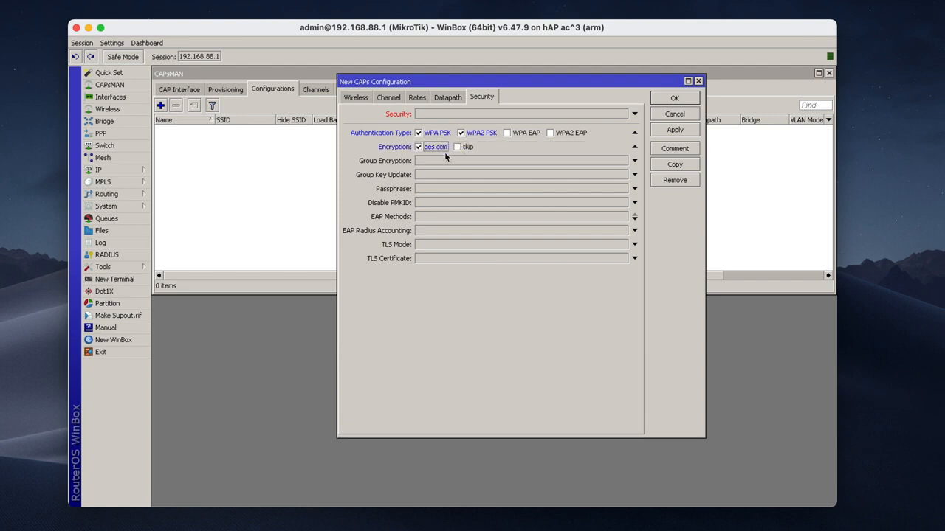
pyautogui.click(440, 189)
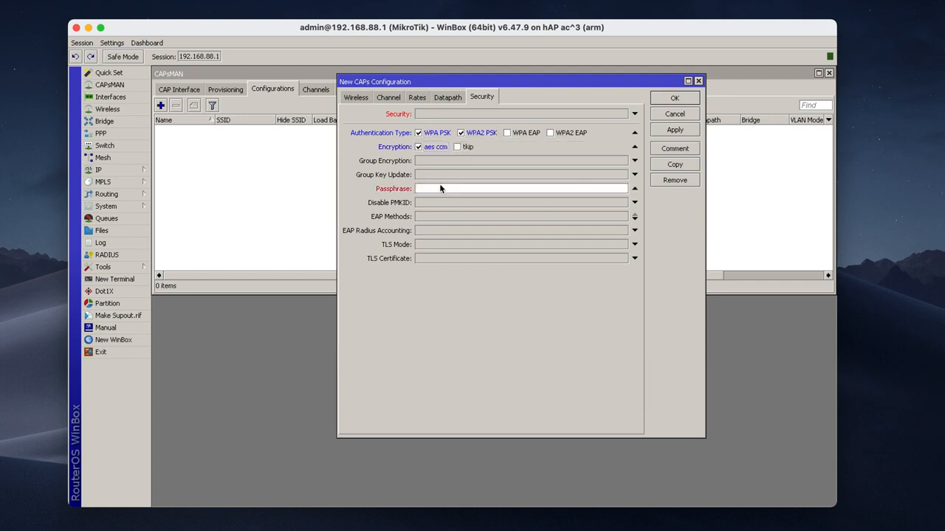
pyautogui.write('*************')
pyautogui.click(679, 101)
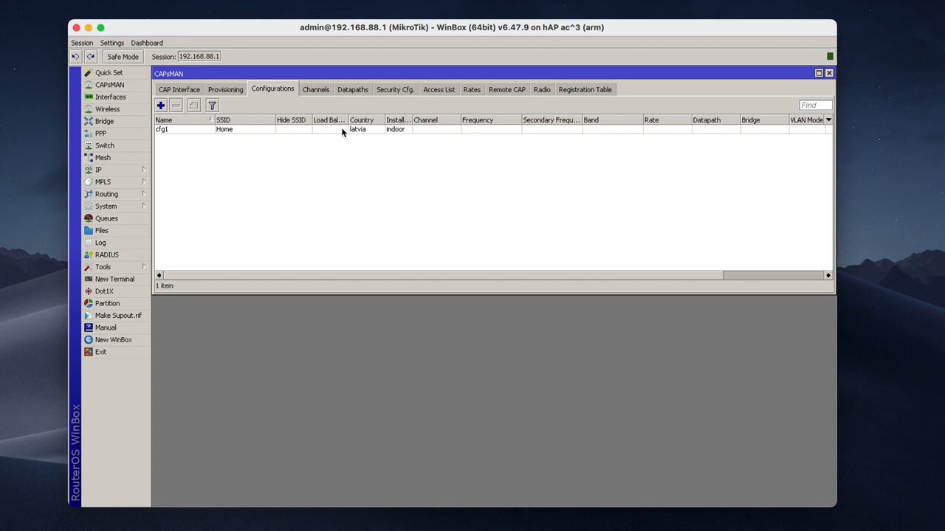
pyautogui.click(386, 89)
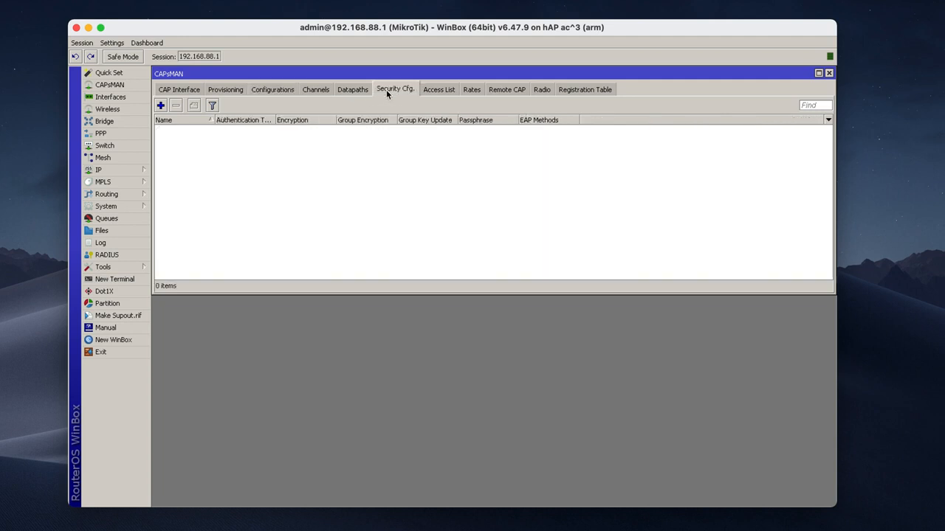
pyautogui.click(161, 106)
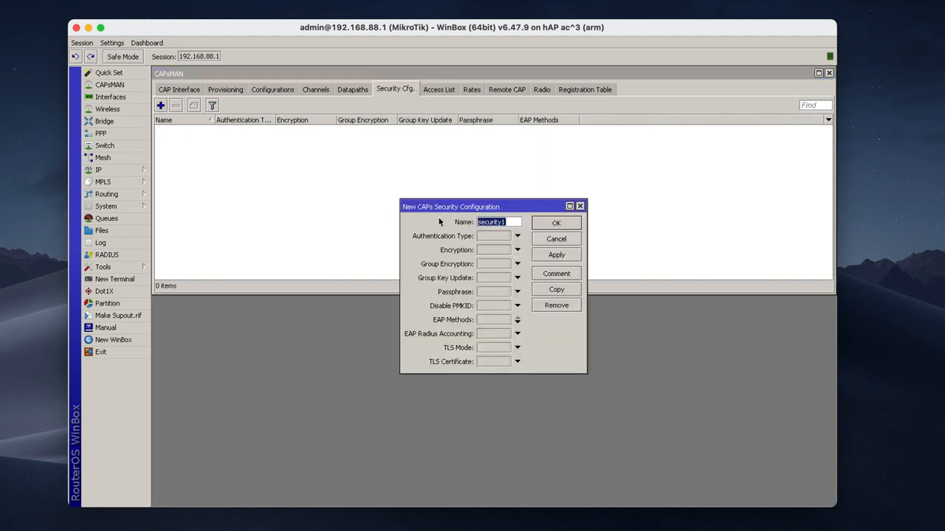
pyautogui.click(555, 239)
# Reopen the cfg1 configuration and review its security, datapath, rates, channel and wireless settings, closing it when done.
pyautogui.click(278, 89)
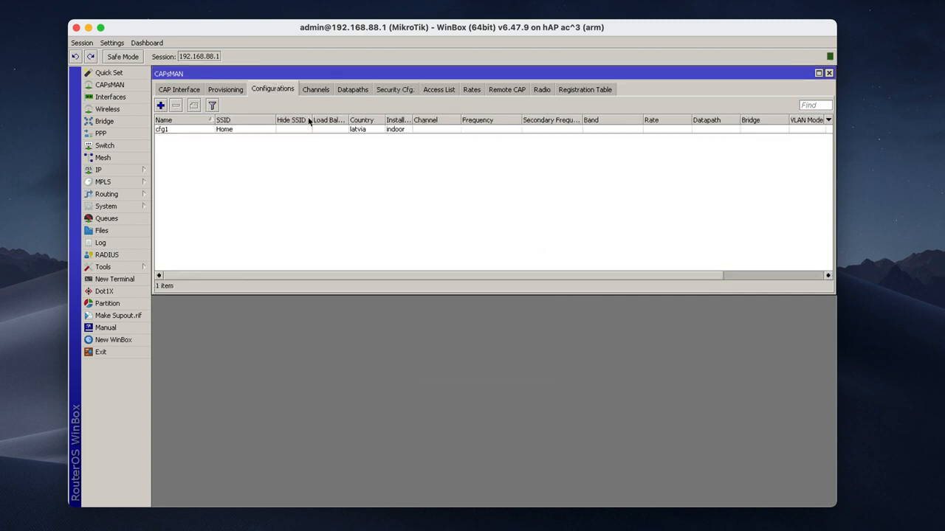
pyautogui.doubleClick(303, 130)
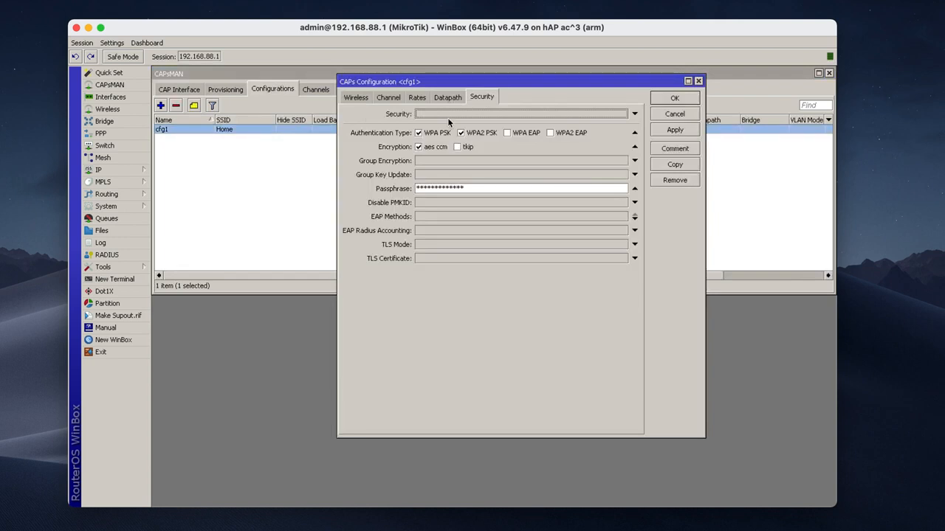
pyautogui.click(447, 99)
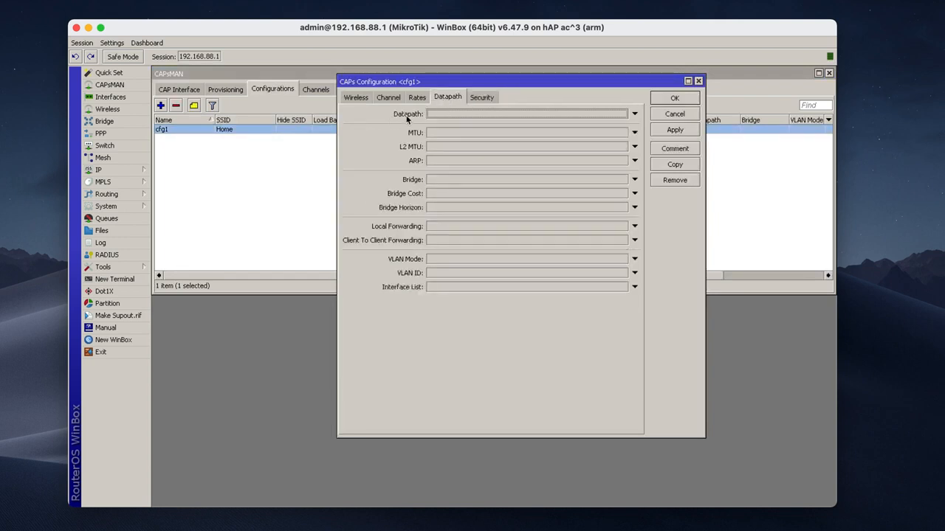
pyautogui.click(417, 98)
pyautogui.click(396, 98)
pyautogui.click(368, 98)
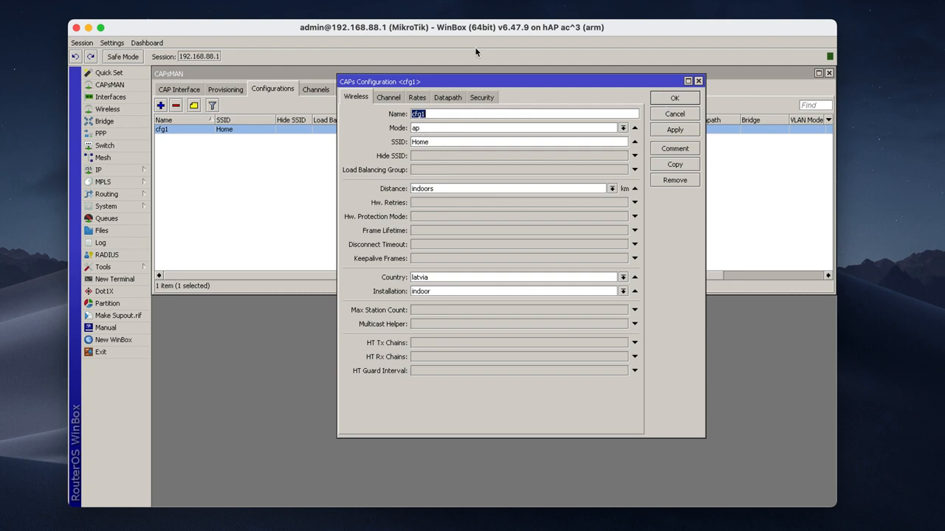
pyautogui.click(479, 97)
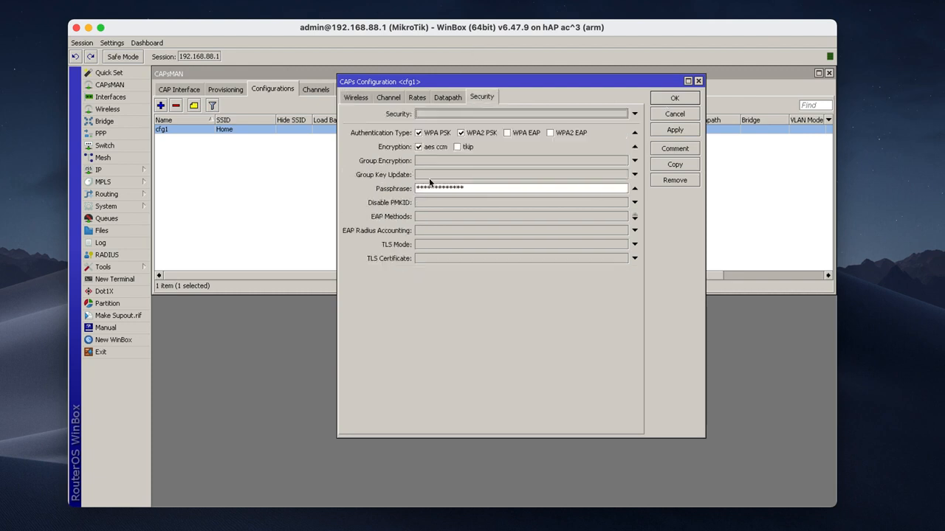
pyautogui.click(355, 97)
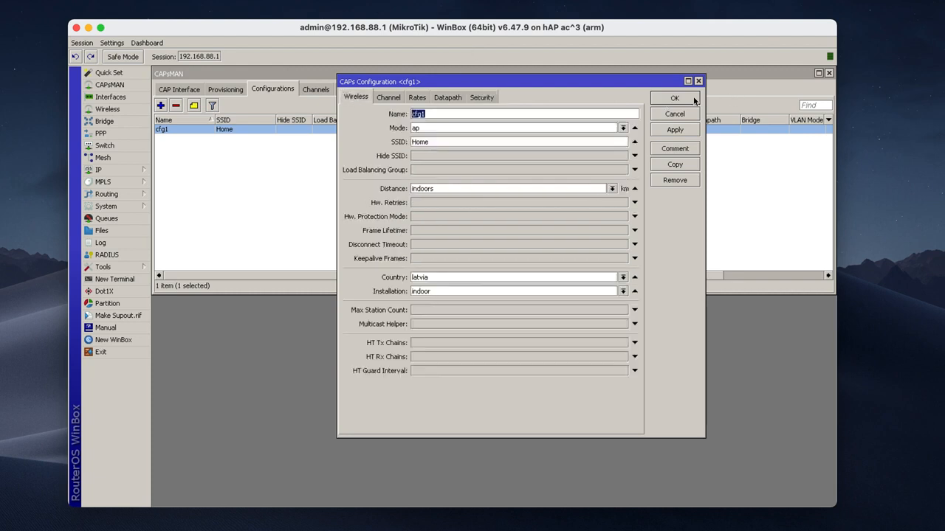
pyautogui.click(694, 99)
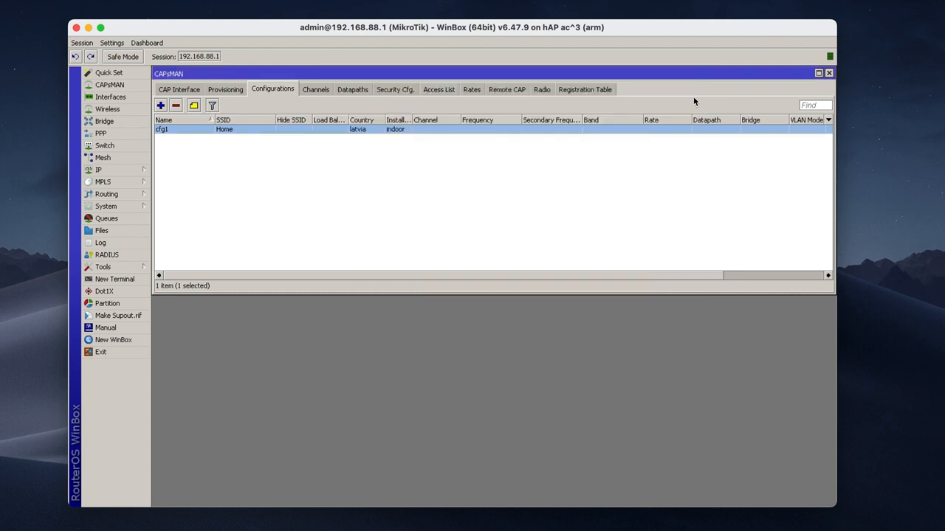
# Look through CAPsMAN's channels, datapaths, security, access list and rates lists, and return to the cfg1 configuration entry.
pyautogui.click(316, 90)
pyautogui.click(353, 89)
pyautogui.click(395, 89)
pyautogui.click(439, 89)
pyautogui.click(471, 90)
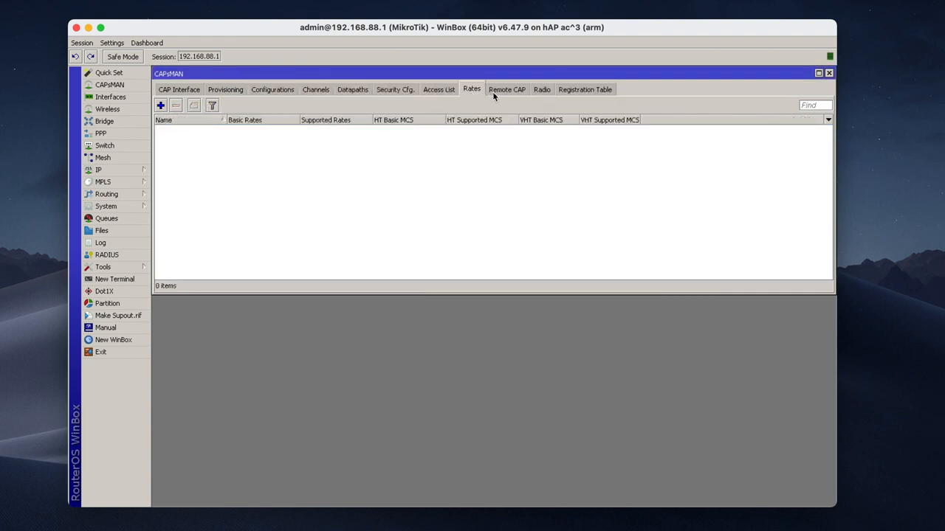
pyautogui.click(262, 90)
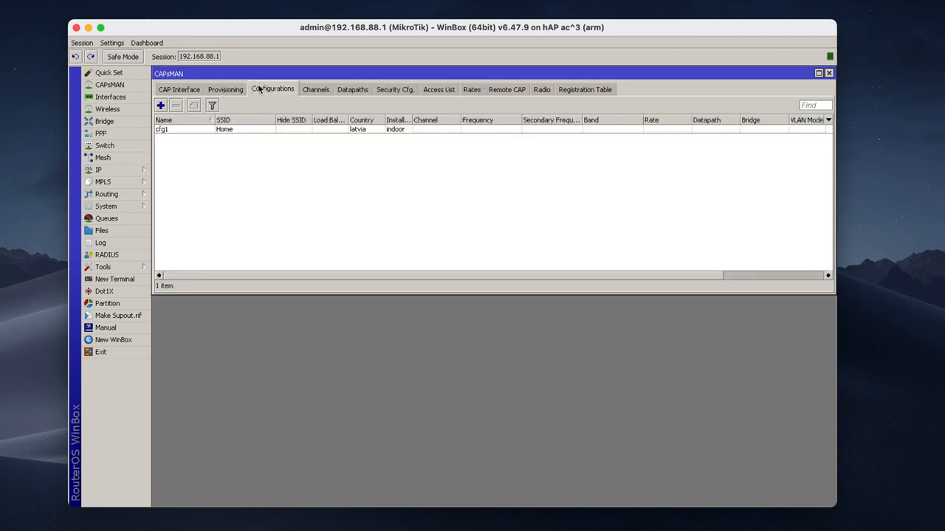
pyautogui.click(256, 134)
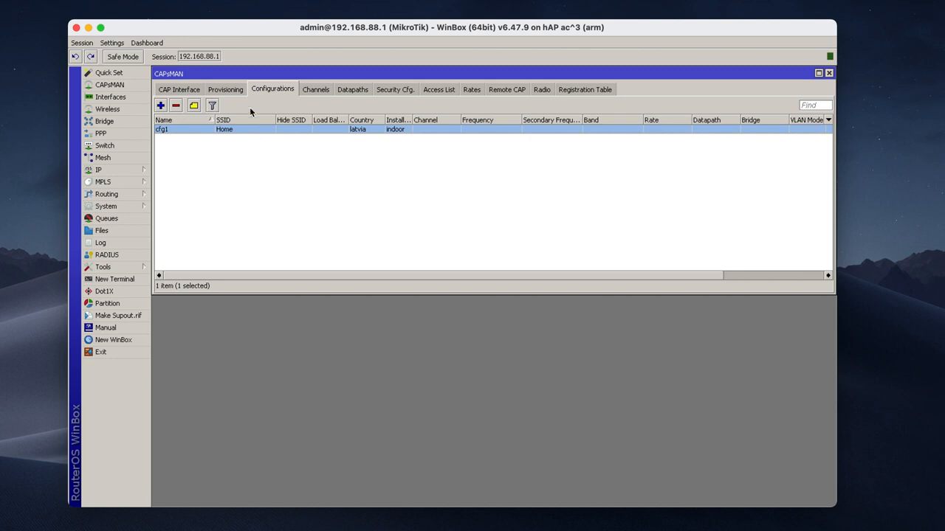
# Start a new CAPs provisioning rule with action create dynamic enabled and master configuration cfg1.
pyautogui.click(231, 90)
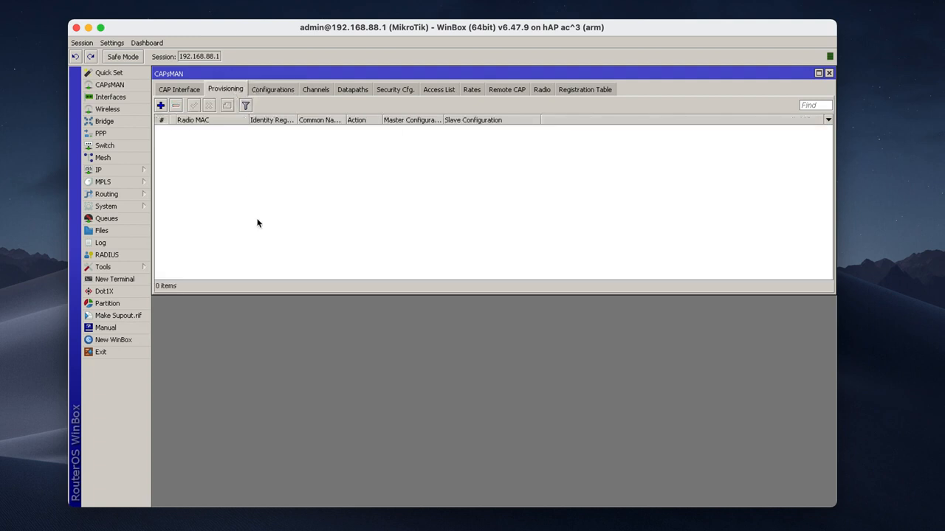
pyautogui.click(162, 106)
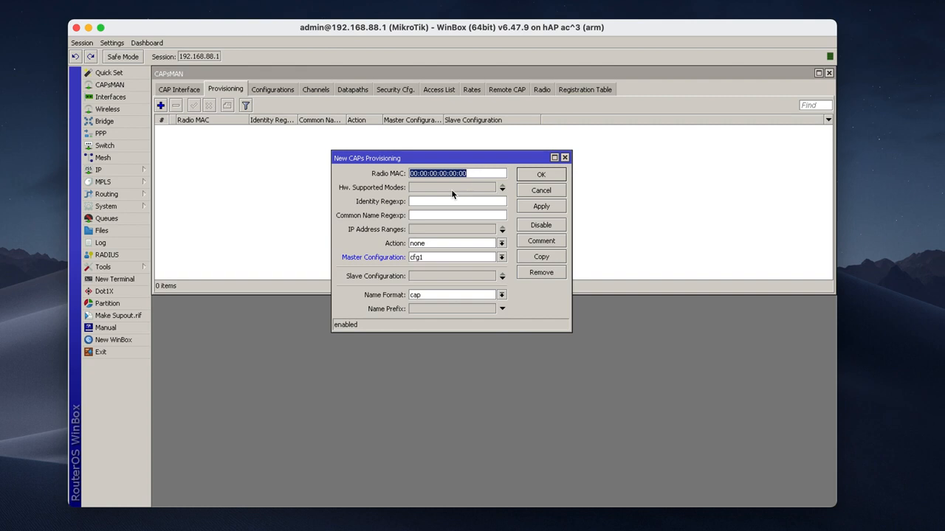
pyautogui.click(443, 243)
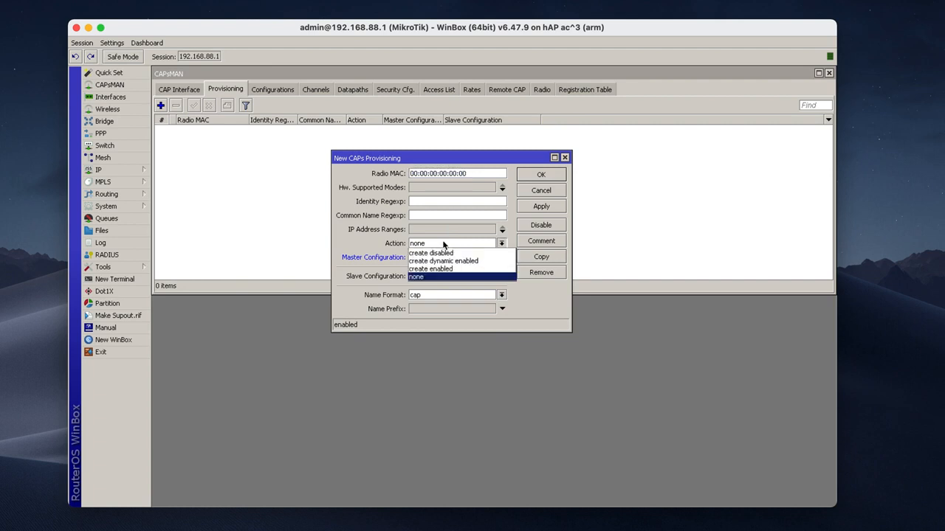
pyautogui.click(477, 263)
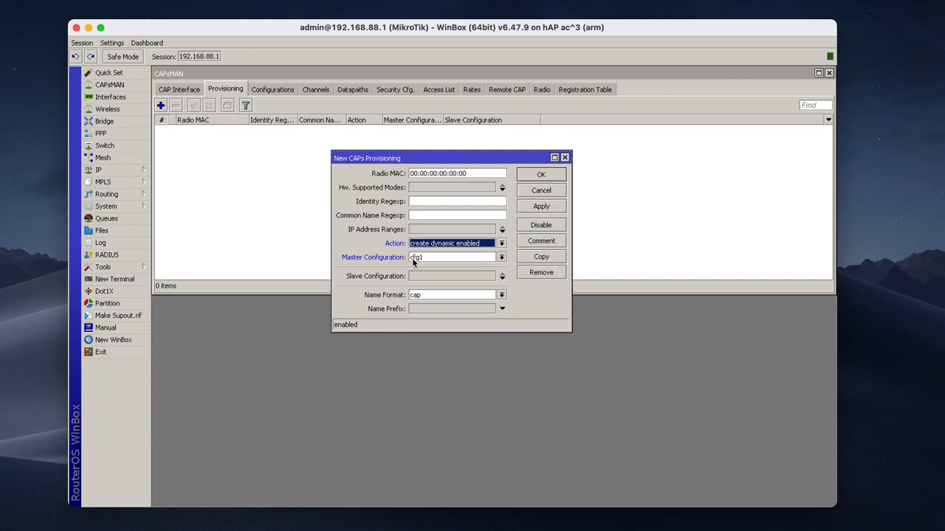
pyautogui.click(451, 256)
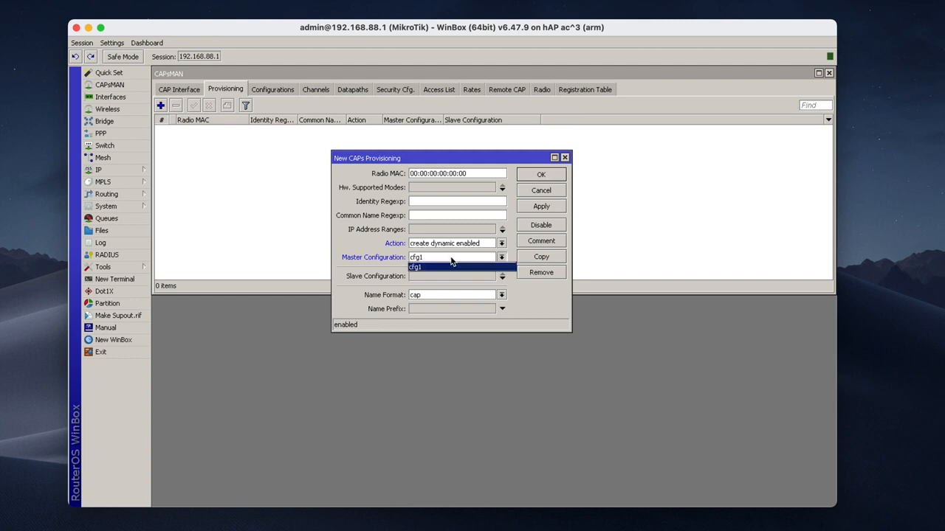
pyautogui.click(451, 257)
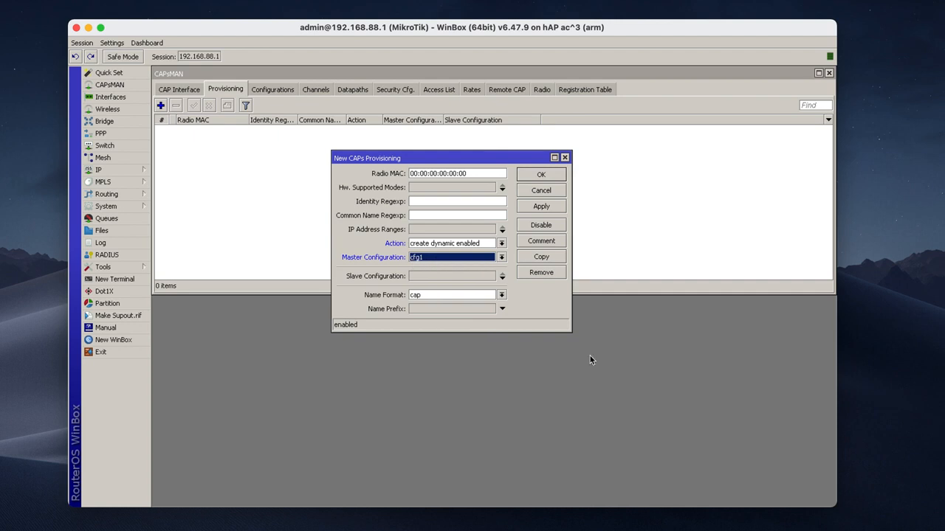
# Check the name format options, keep cap for the provisioning rule and save the rule.
pyautogui.click(502, 296)
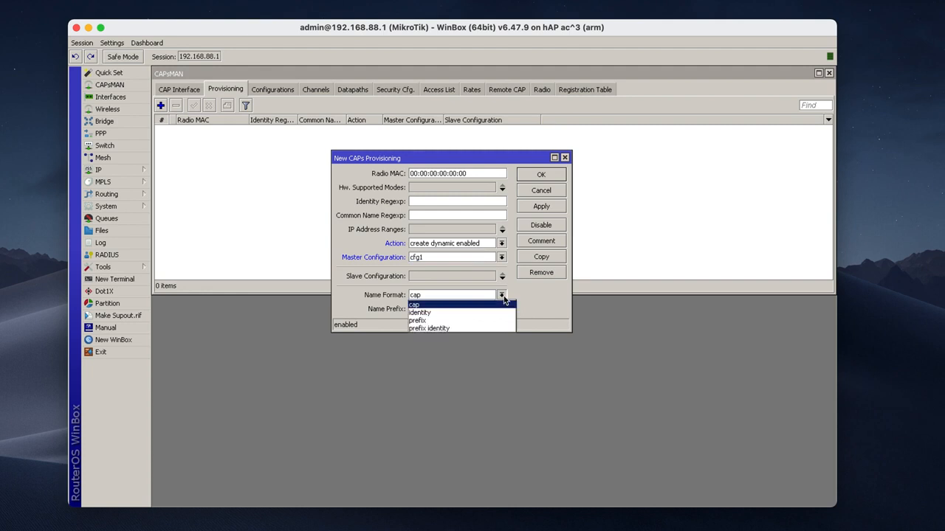
pyautogui.click(503, 296)
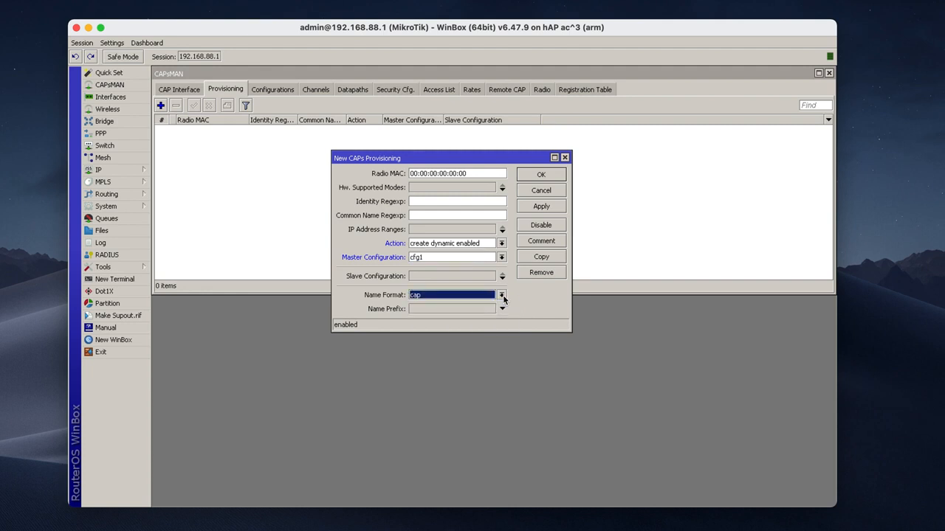
pyautogui.click(502, 296)
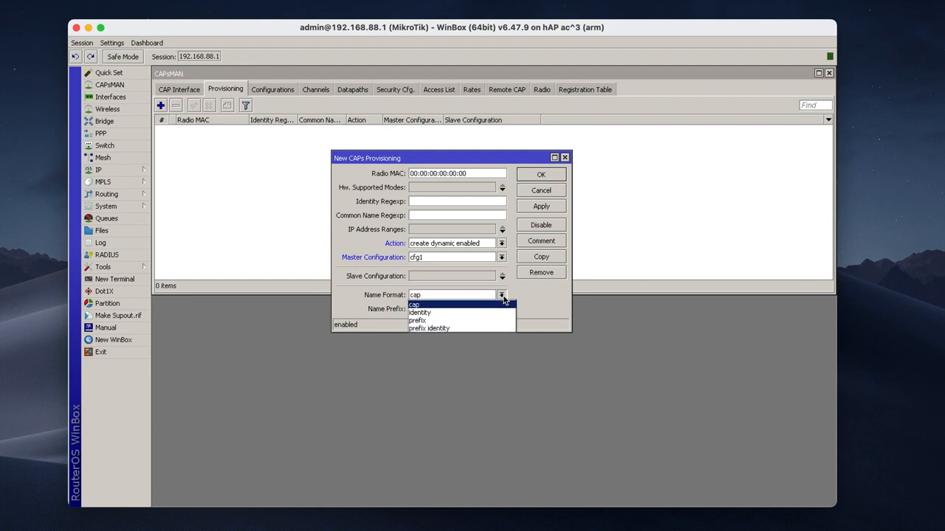
pyautogui.click(502, 296)
pyautogui.click(502, 296)
pyautogui.click(463, 302)
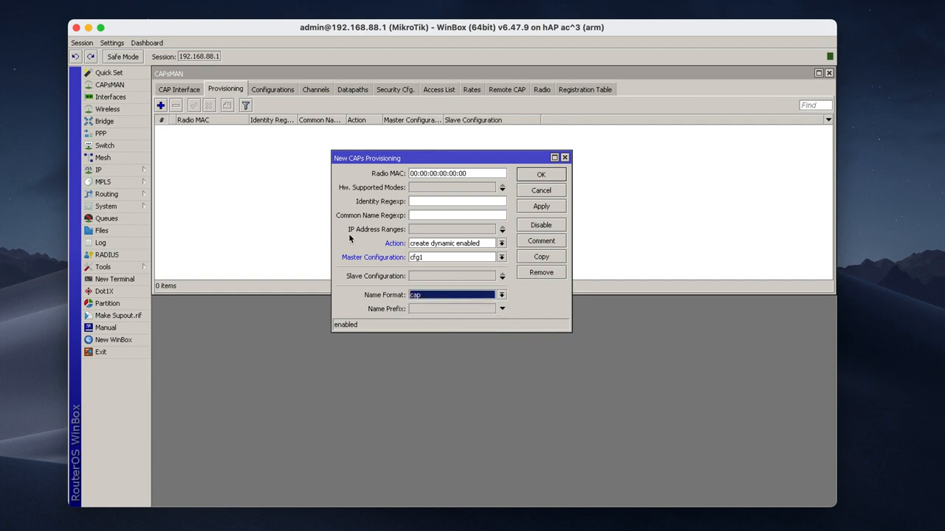
pyautogui.click(538, 175)
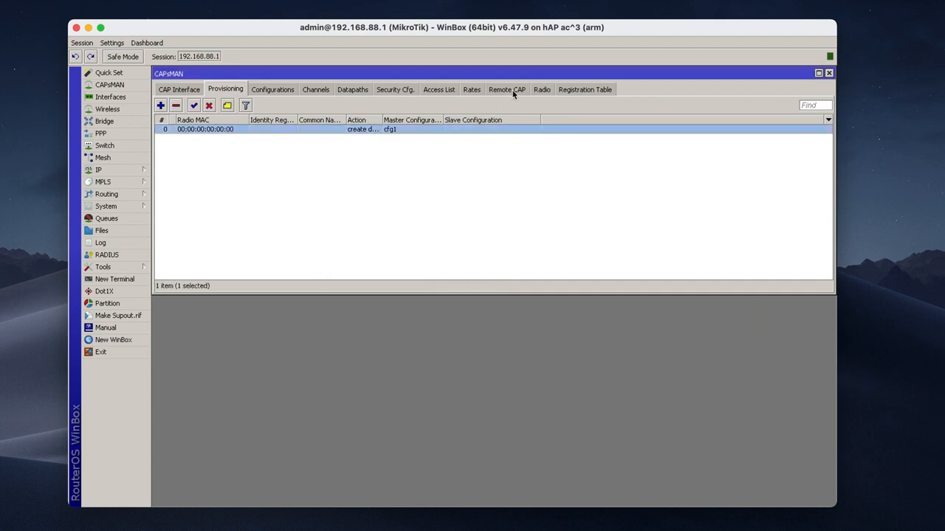
# Provision both of the router's radios listed in CAPsMAN.
pyautogui.click(541, 91)
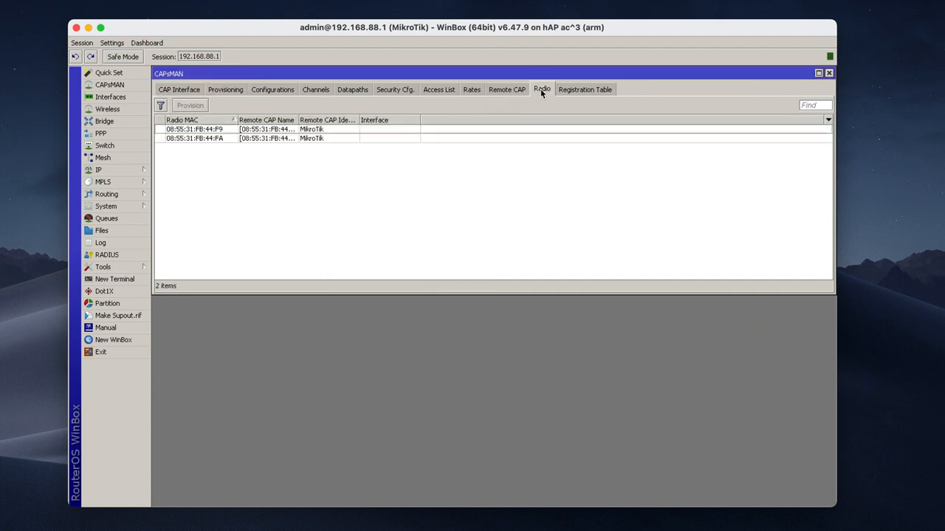
pyautogui.click(224, 130)
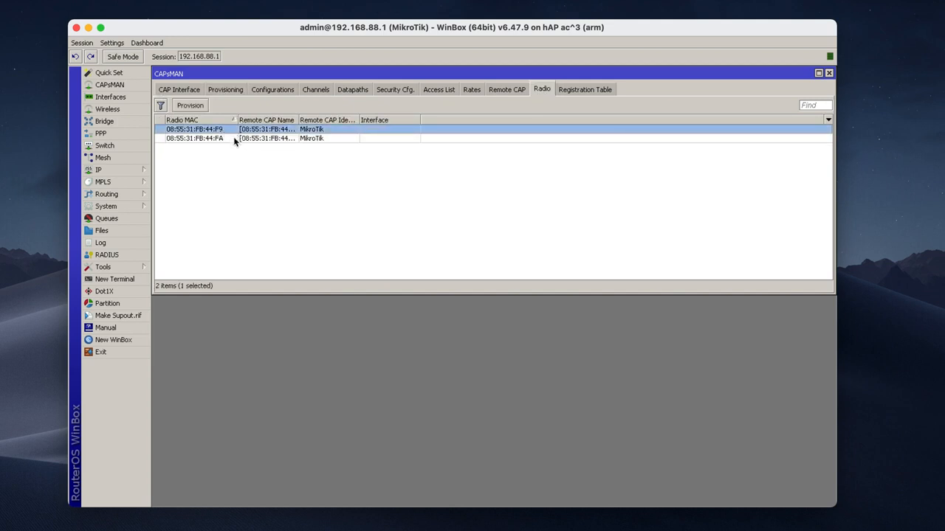
pyautogui.click(191, 107)
pyautogui.click(199, 139)
pyautogui.click(195, 107)
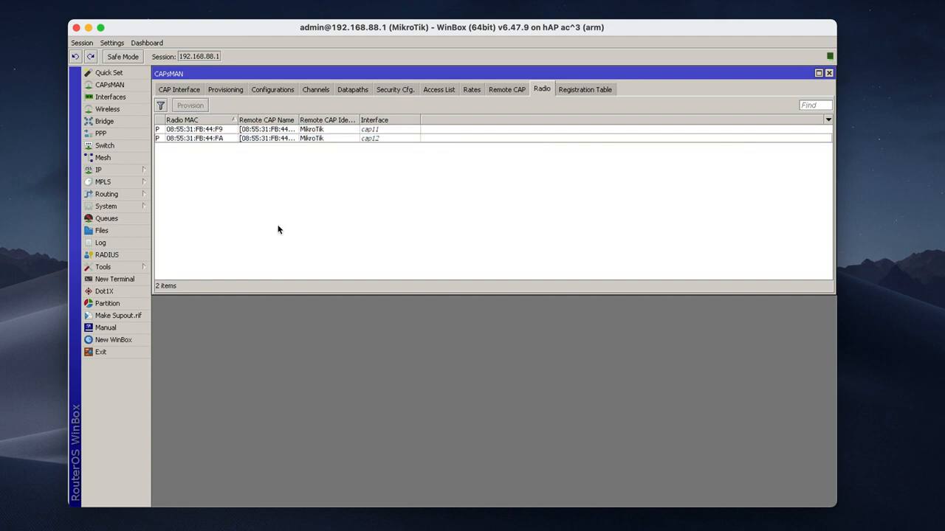
# Examine the dynamically created interfaces in CAPsMAN's CAP interface list.
pyautogui.click(186, 91)
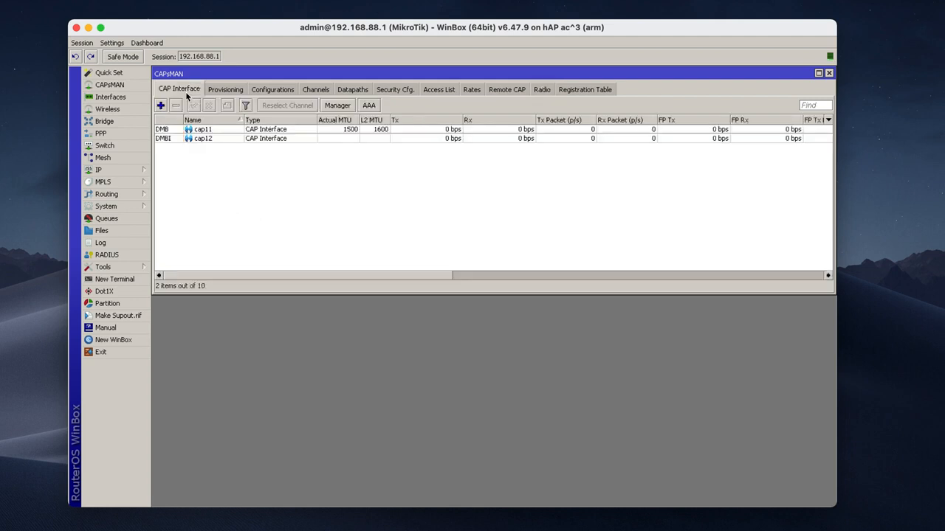
pyautogui.click(228, 131)
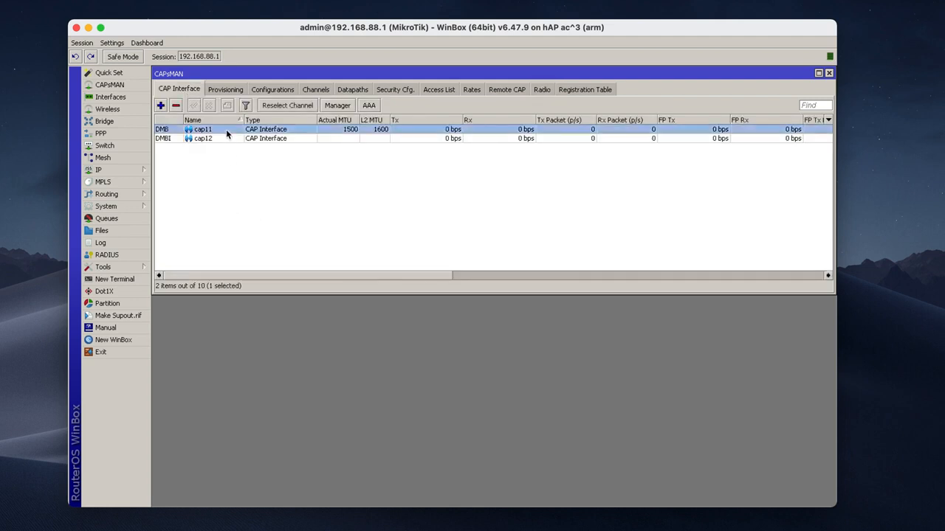
pyautogui.click(224, 138)
pyautogui.click(228, 169)
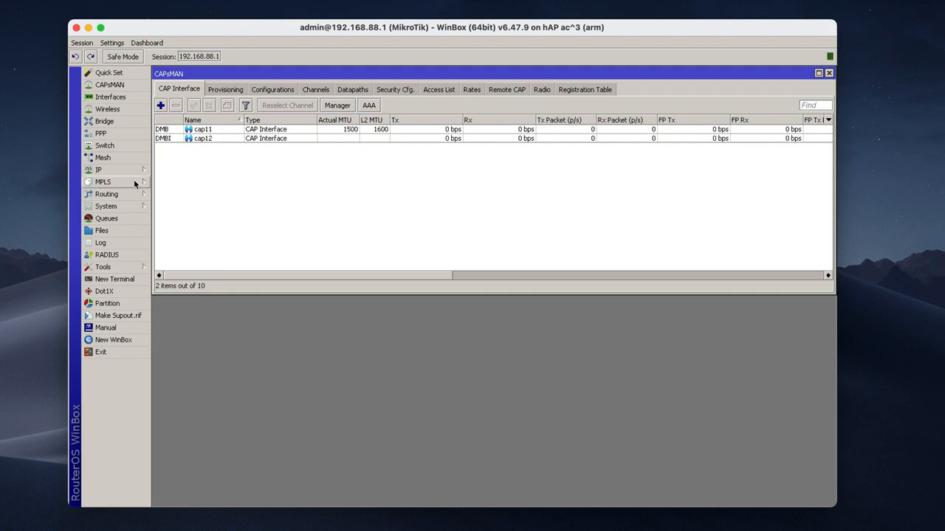
# Inspect the CAPsMAN status of wlan1 and wlan2 in the Wireless Tables window, and close that window.
pyautogui.click(125, 111)
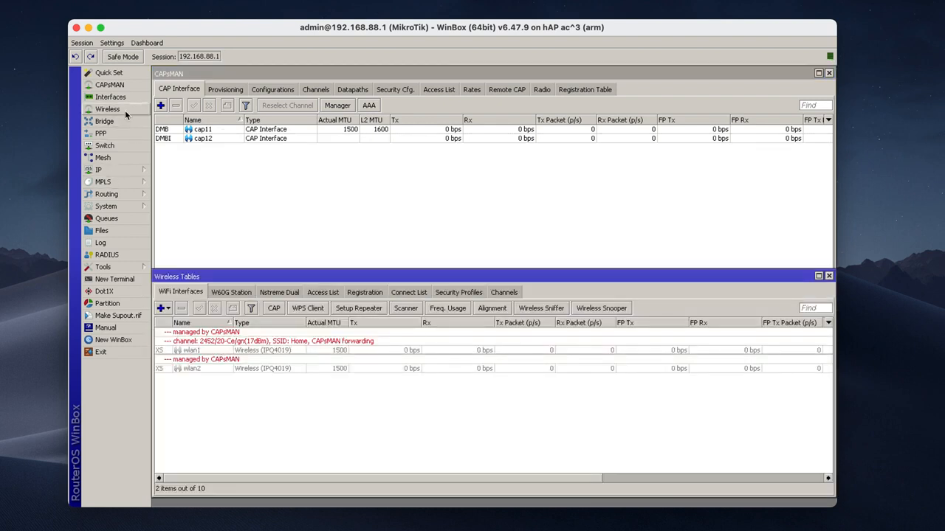
pyautogui.click(209, 345)
pyautogui.click(280, 369)
pyautogui.click(282, 351)
pyautogui.click(301, 405)
pyautogui.click(829, 275)
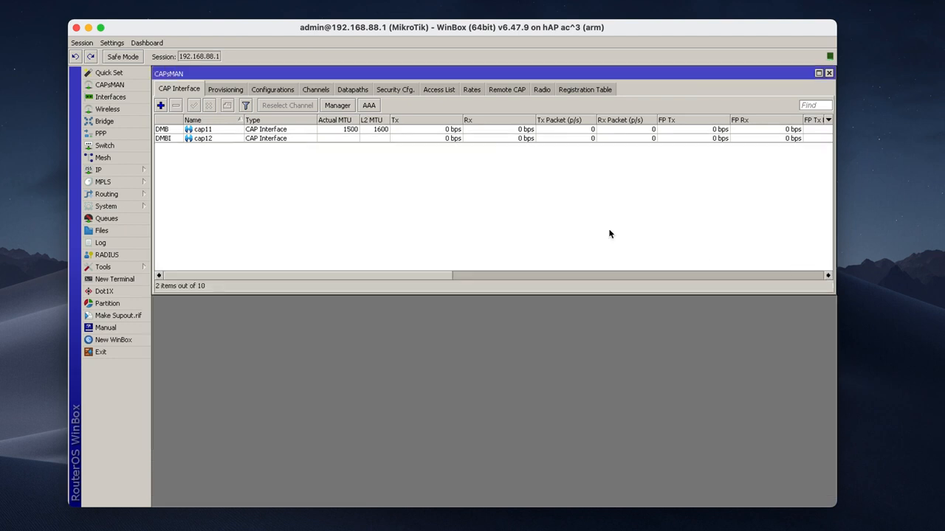